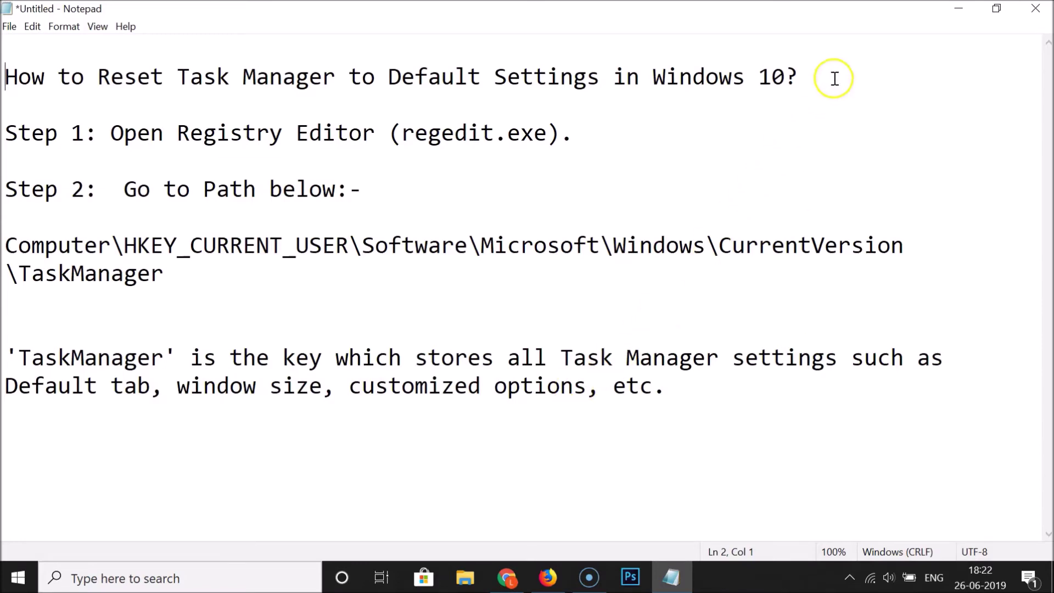
Minimise the Notepad notes on resetting Task Manager to reveal the desktop.
left_click(955, 8)
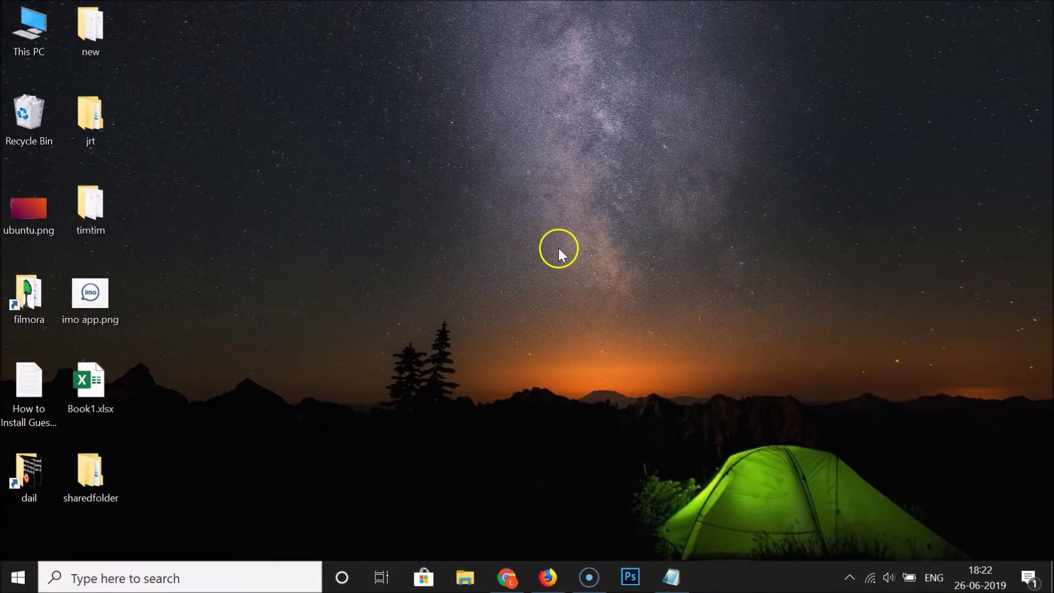
left_click(202, 572)
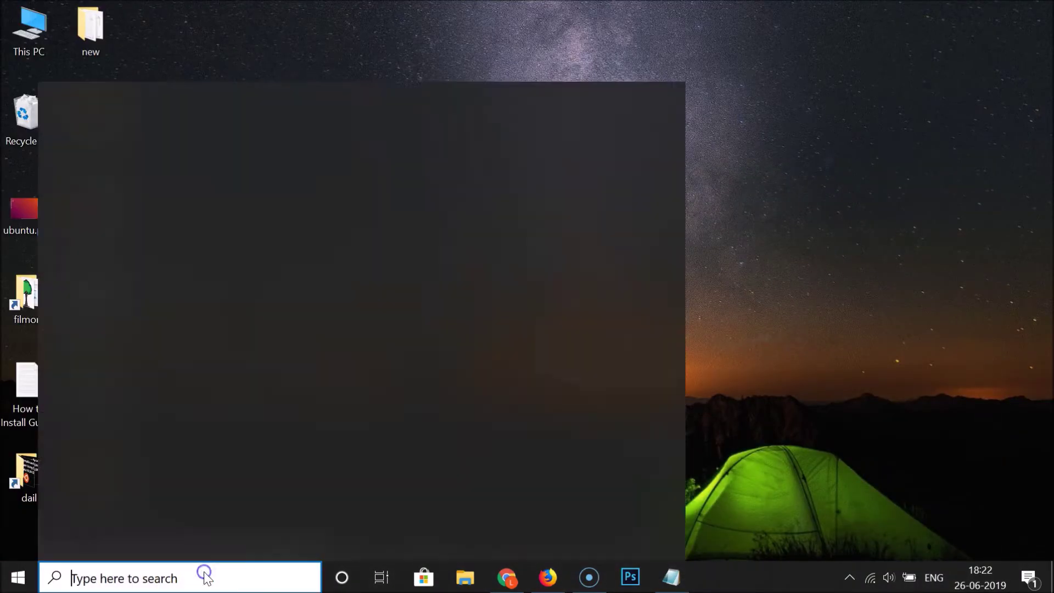
type("task")
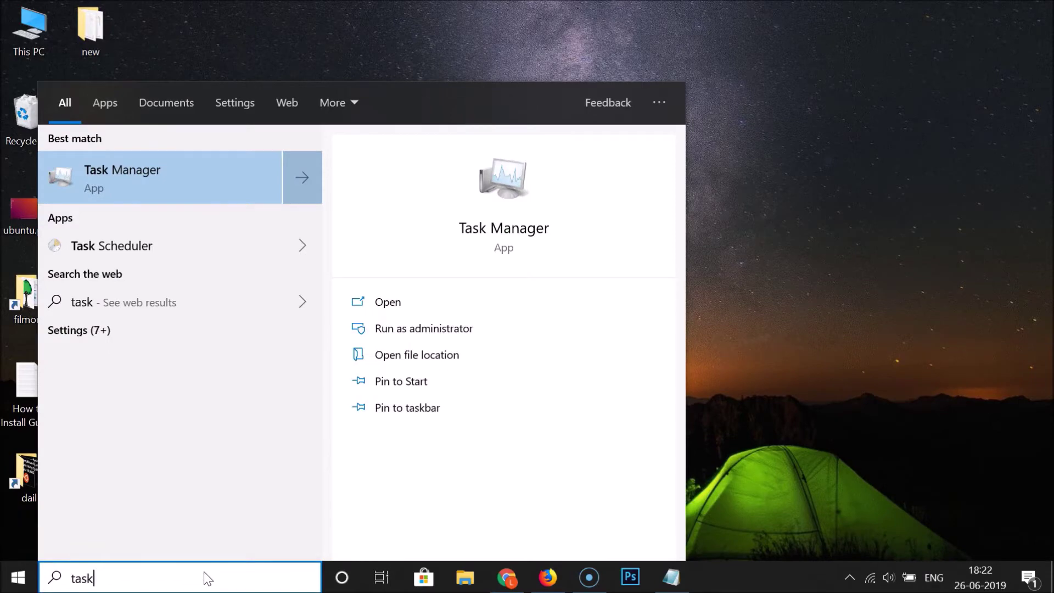
type(" manager")
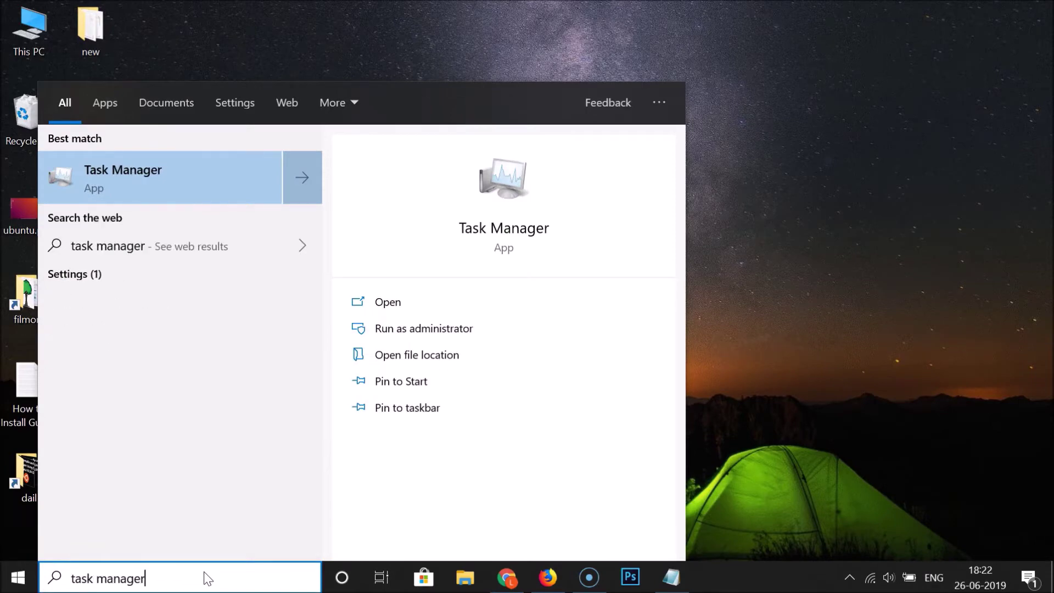
left_click(147, 174)
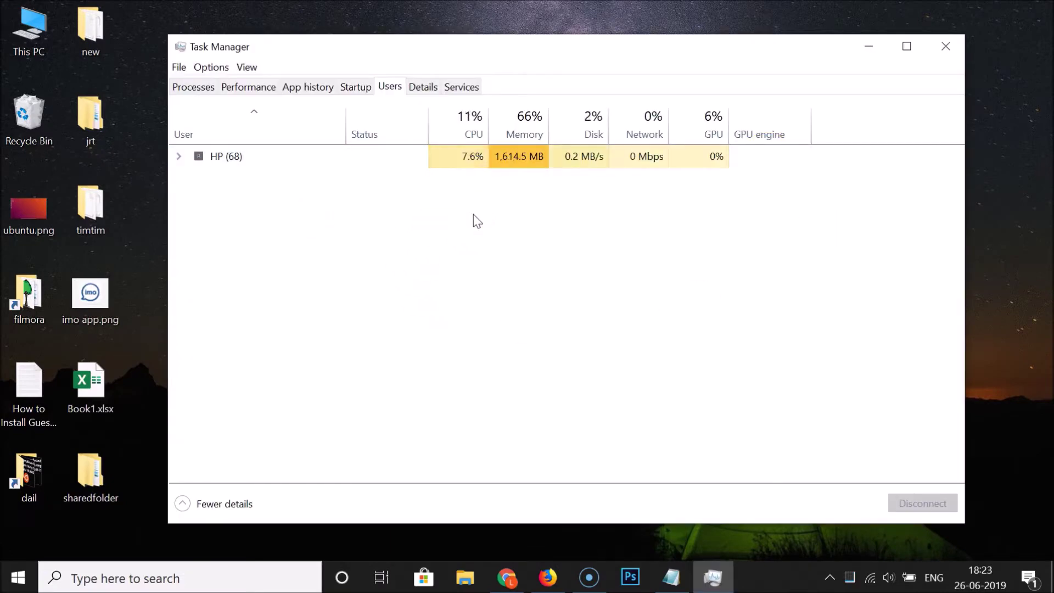
left_click(390, 89)
left_click(942, 52)
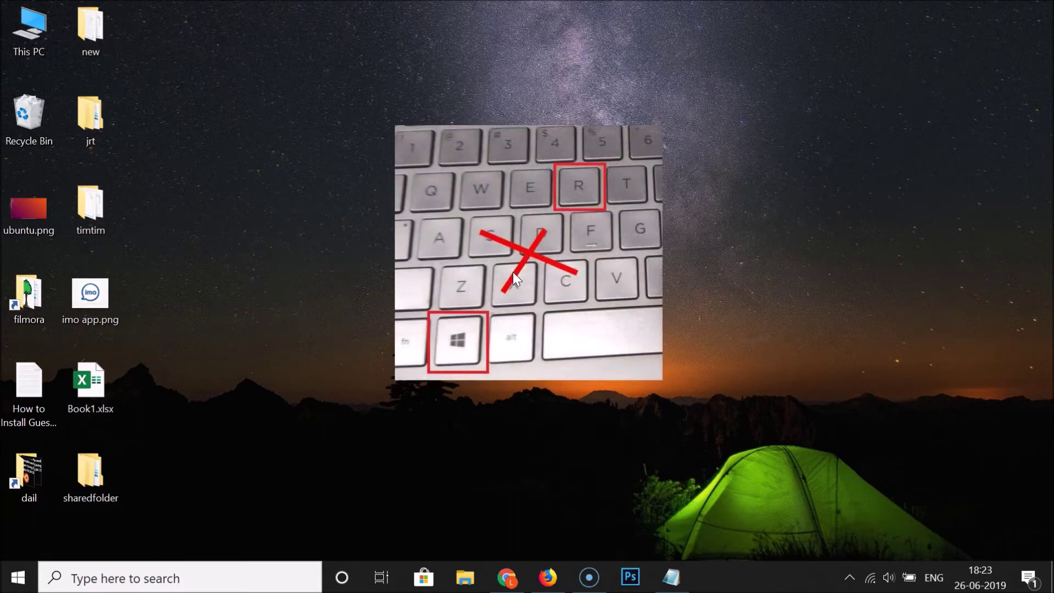
Launch Registry Editor by running 'regedit' from the Run dialog in place of 'taskmgr'.
key("super+r")
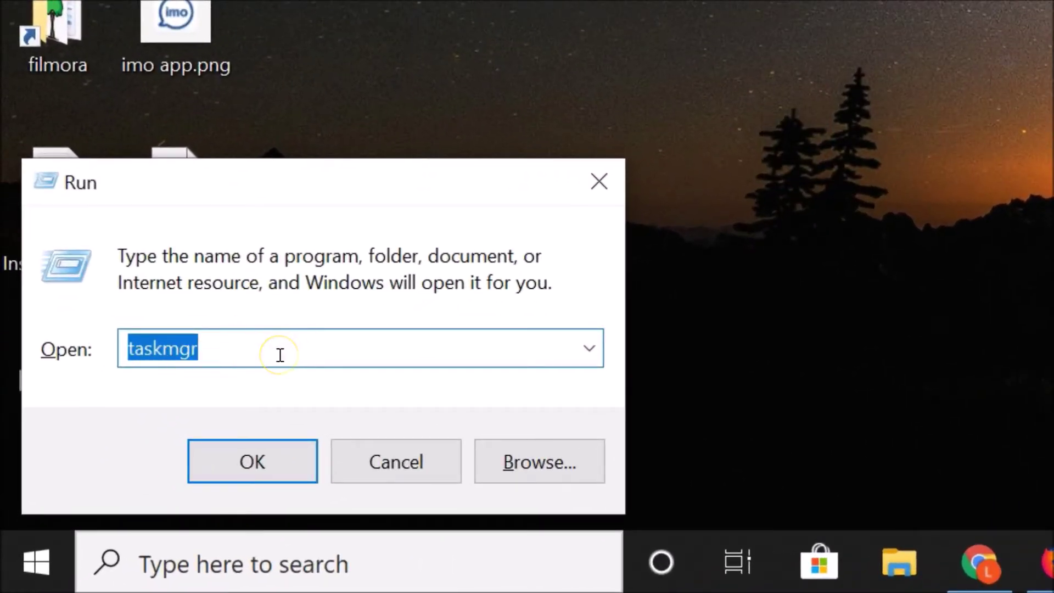
key("BackSpace")
type("regedit")
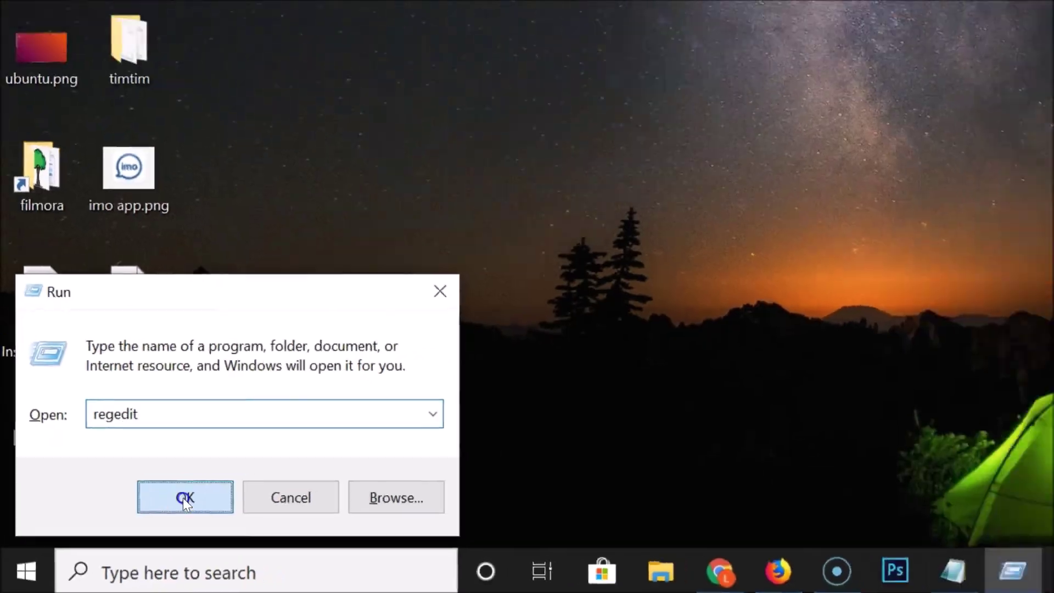
left_click(225, 467)
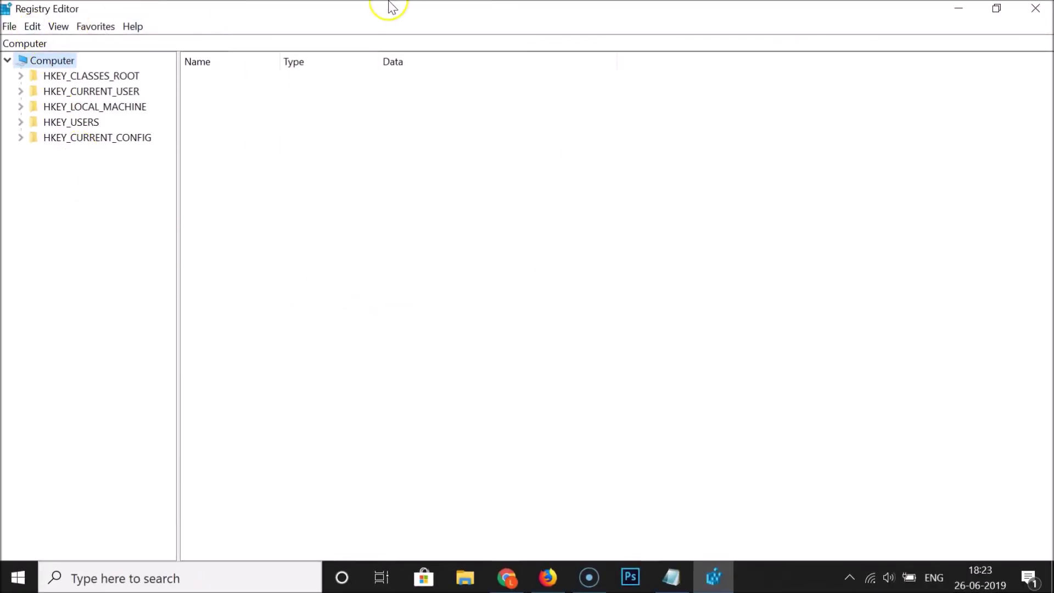
Expand Computer > HKEY_CURRENT_USER > Software > Microsoft in the registry tree.
left_click(6, 62)
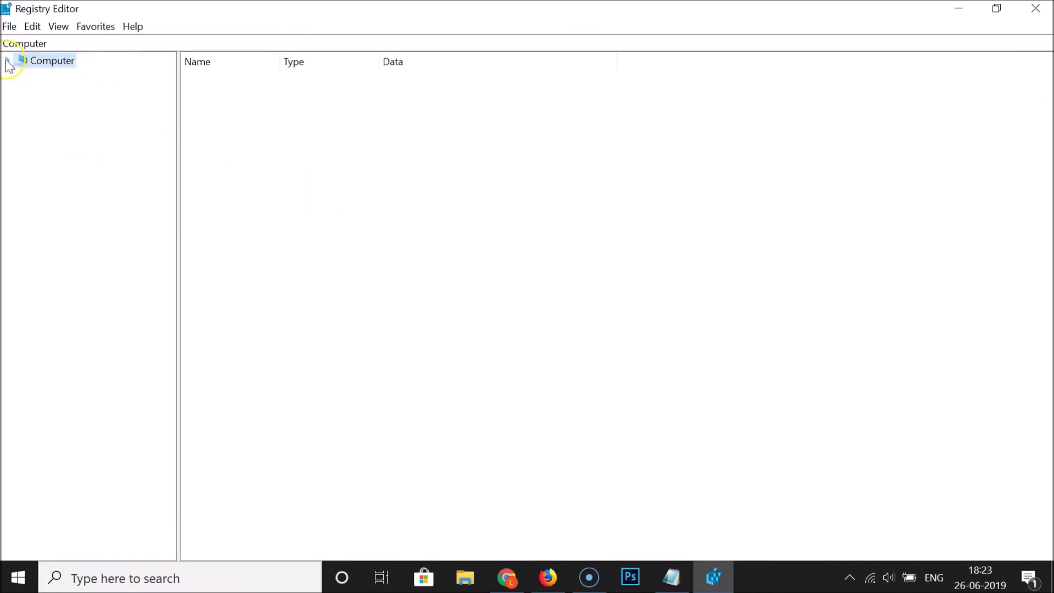
left_click(7, 61)
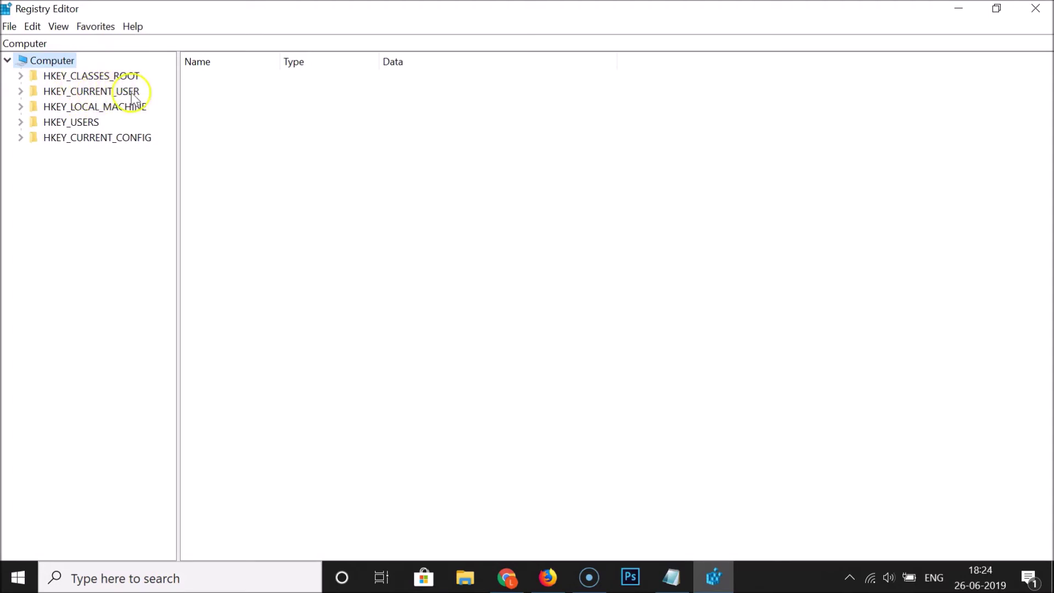
left_click(21, 92)
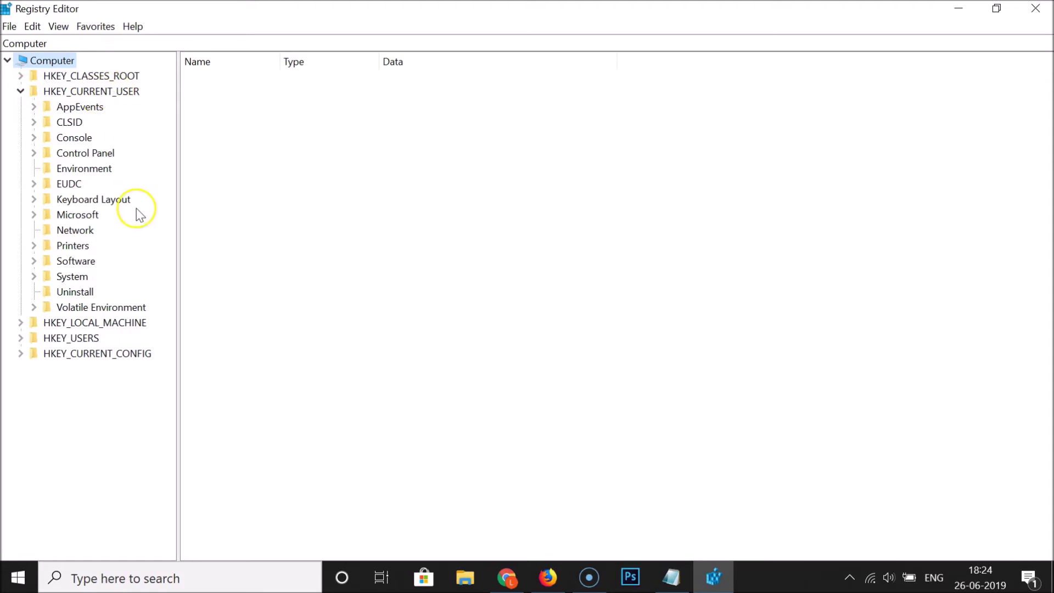
left_click(36, 260)
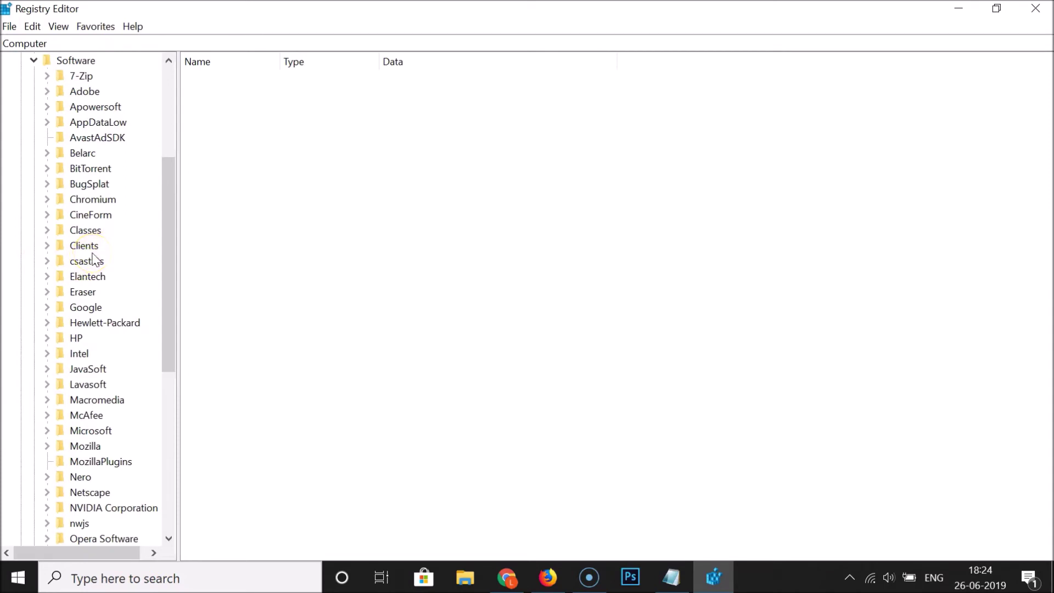
scroll(97, 234, "down", 8)
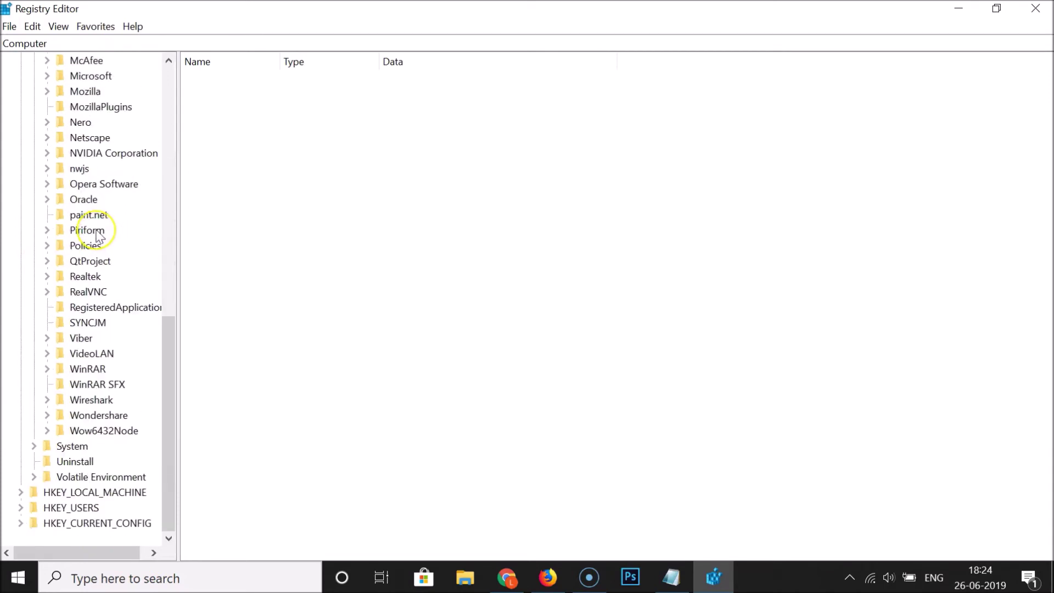
scroll(98, 235, "up", 1)
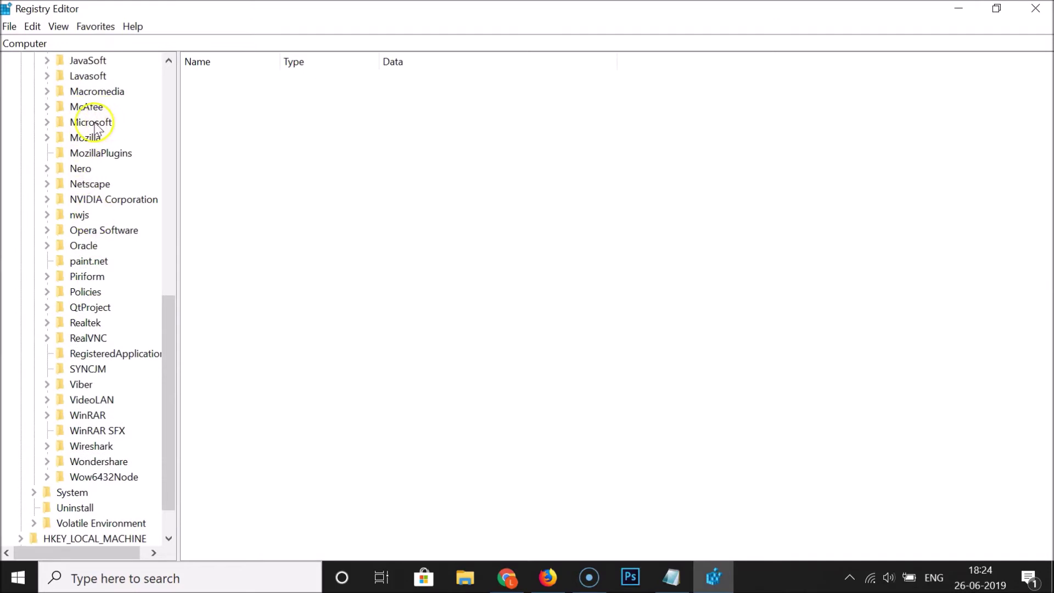
left_click(54, 123)
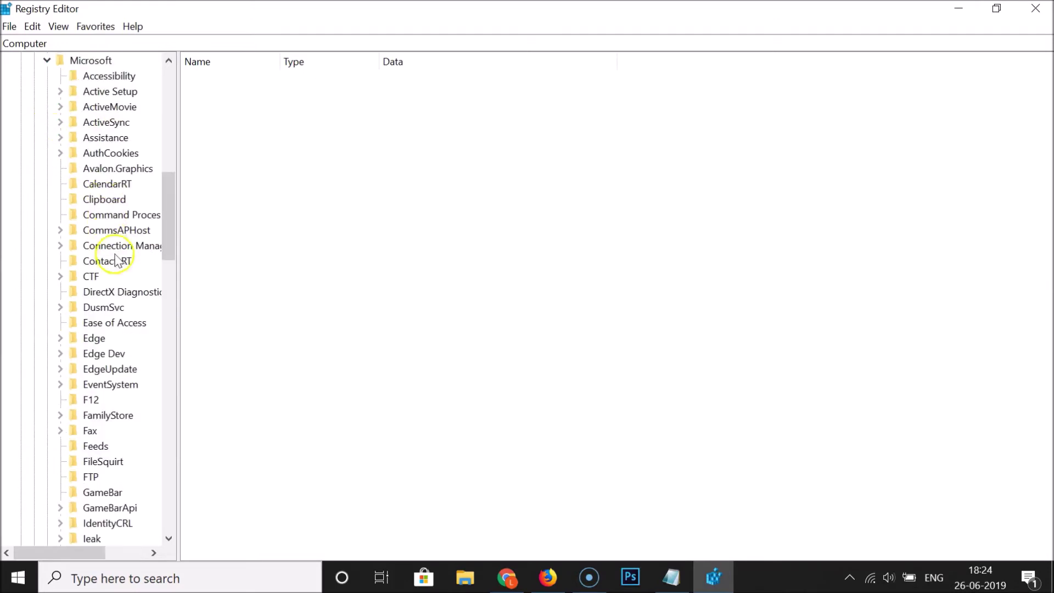
Expand Windows > CurrentVersion and scroll down to bring the TaskManager key into view.
scroll(99, 258, "down", 20)
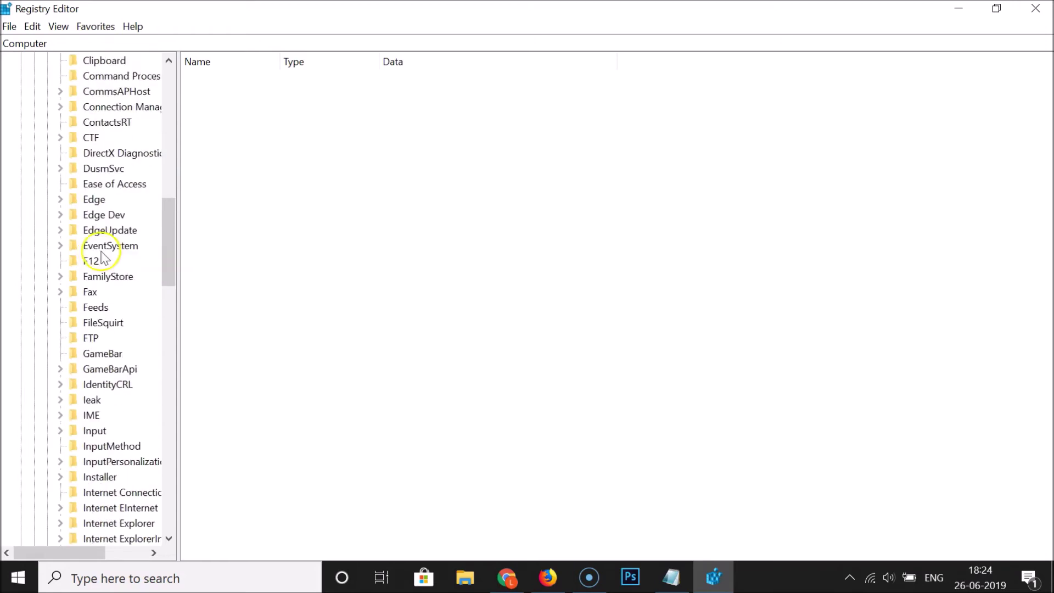
scroll(102, 257, "down", 6)
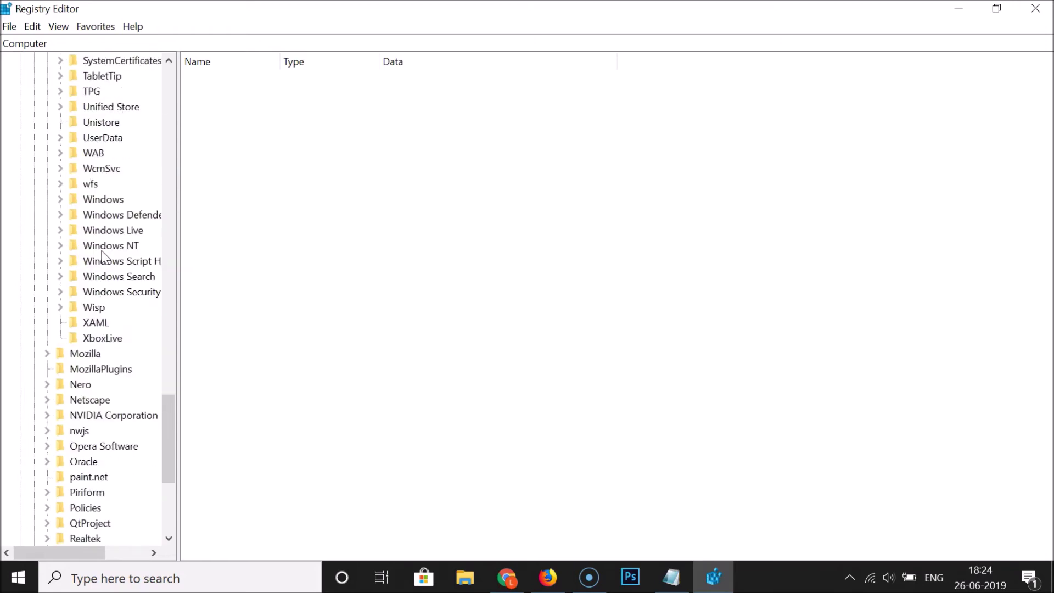
scroll(102, 257, "up", 1)
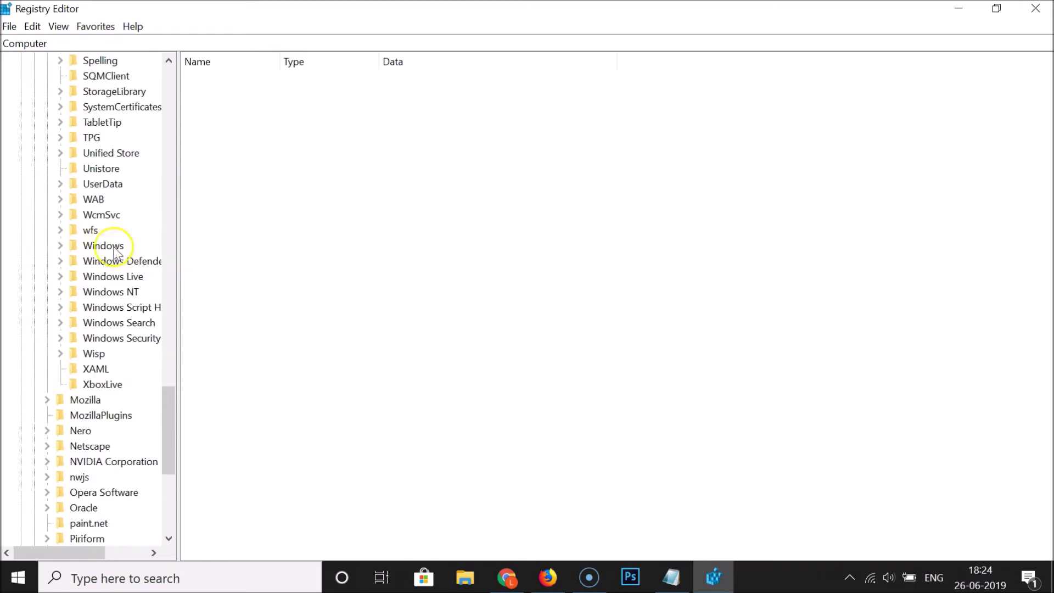
left_click(61, 246)
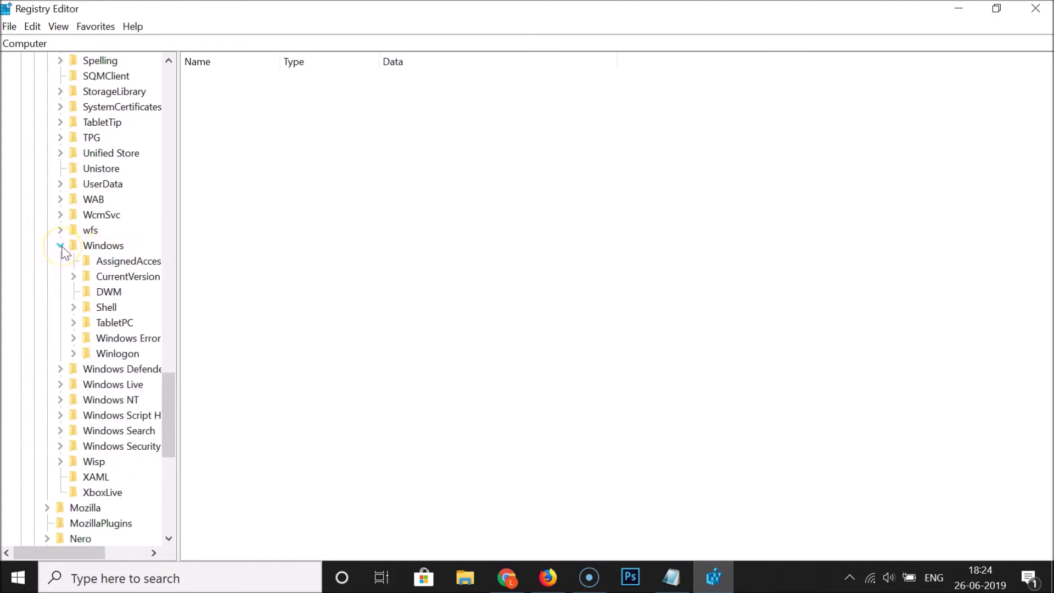
left_click(73, 276)
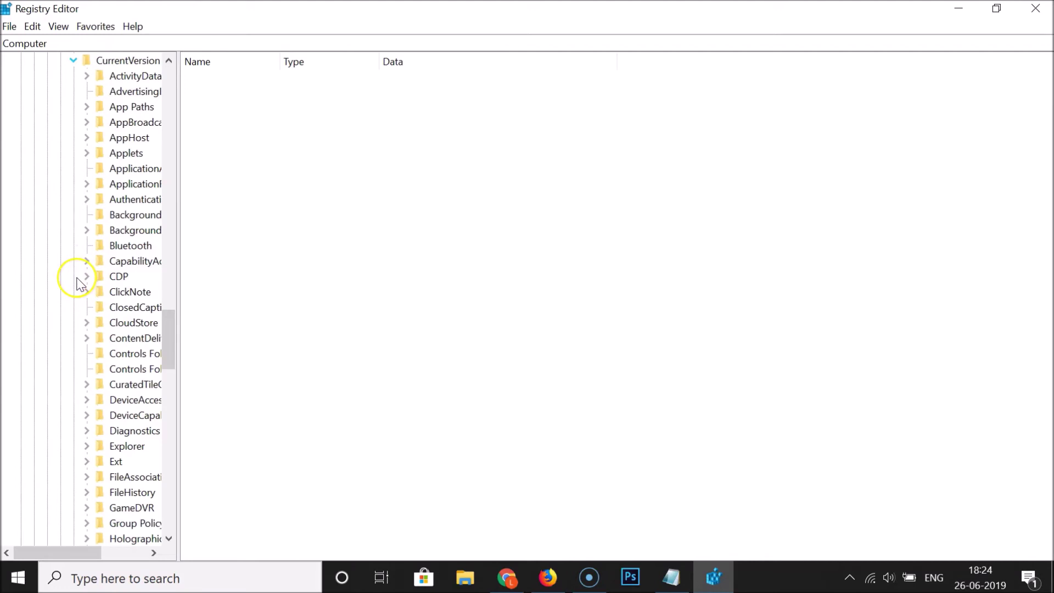
left_click_drag(70, 552, 93, 551)
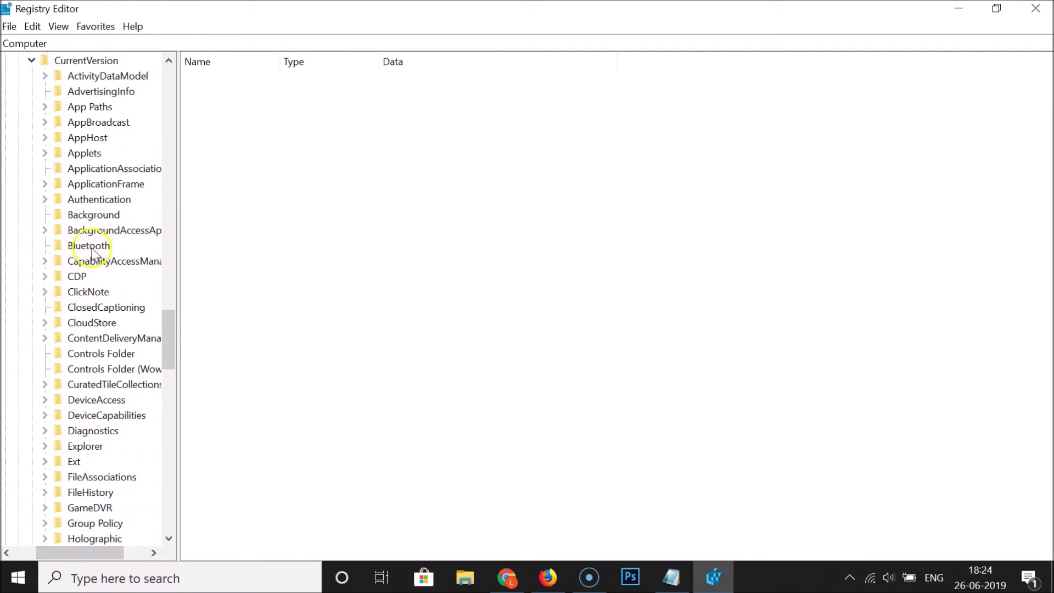
scroll(85, 220, "down", 6)
scroll(91, 220, "down", 3)
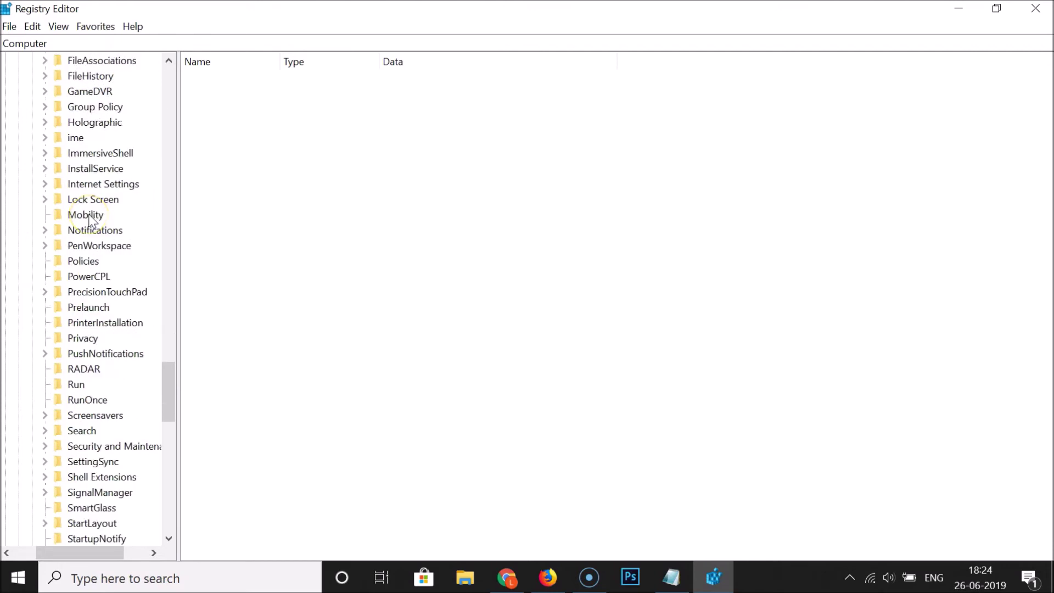
scroll(90, 219, "down", 3)
scroll(91, 220, "down", 2)
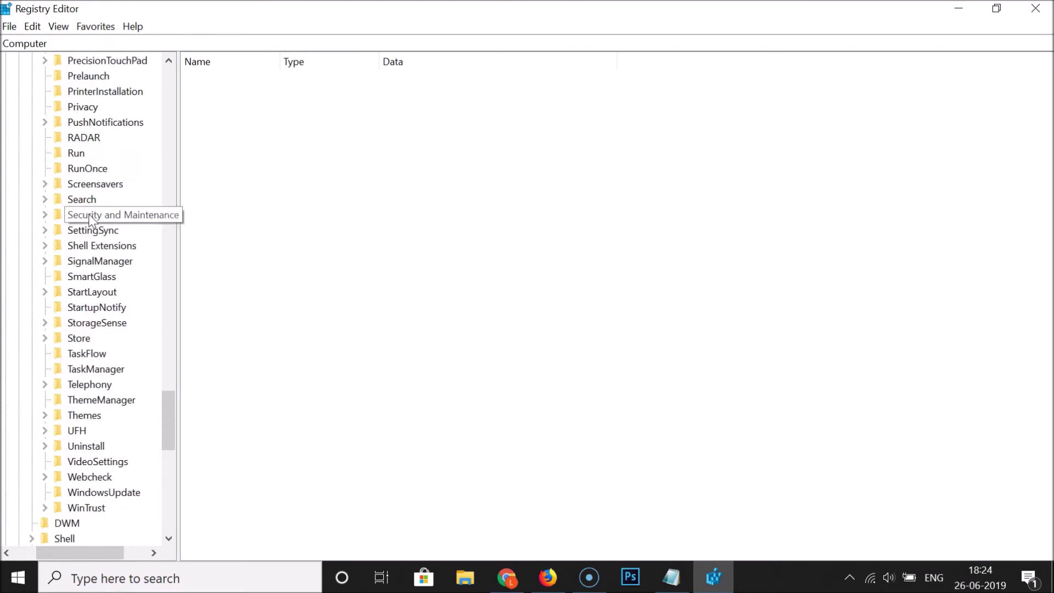
scroll(91, 219, "down", 1)
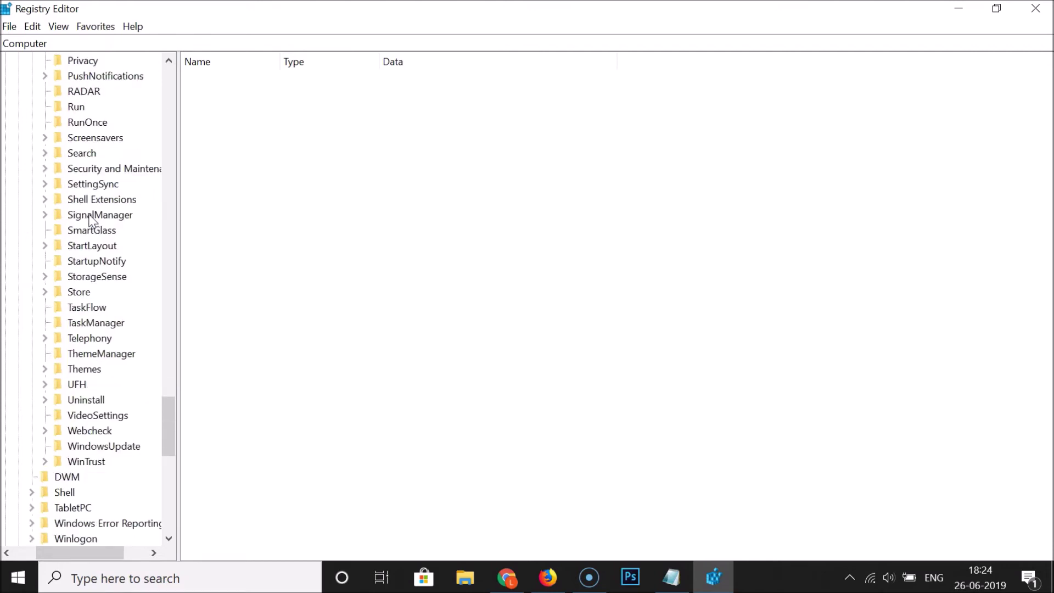
Delete the TaskManager key and its subkeys, confirming with Yes, then close Registry Editor.
left_click(103, 330)
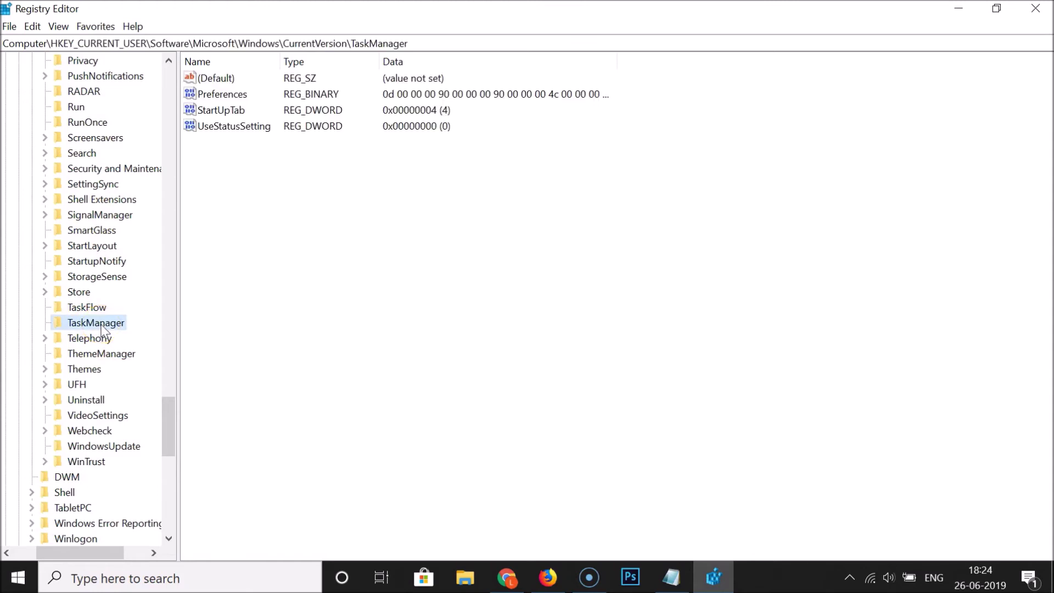
right_click(100, 325)
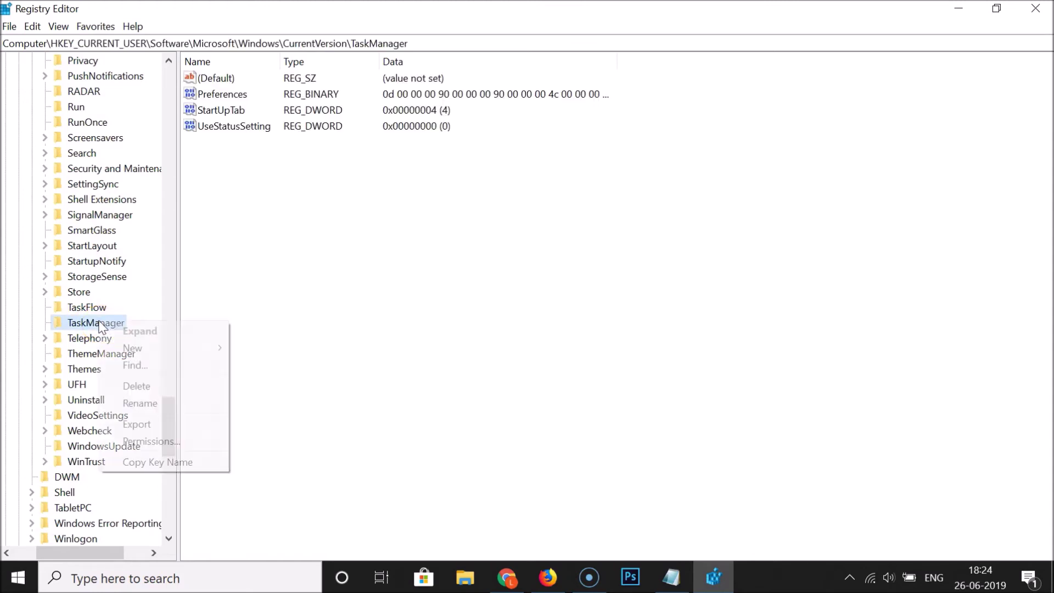
left_click(143, 387)
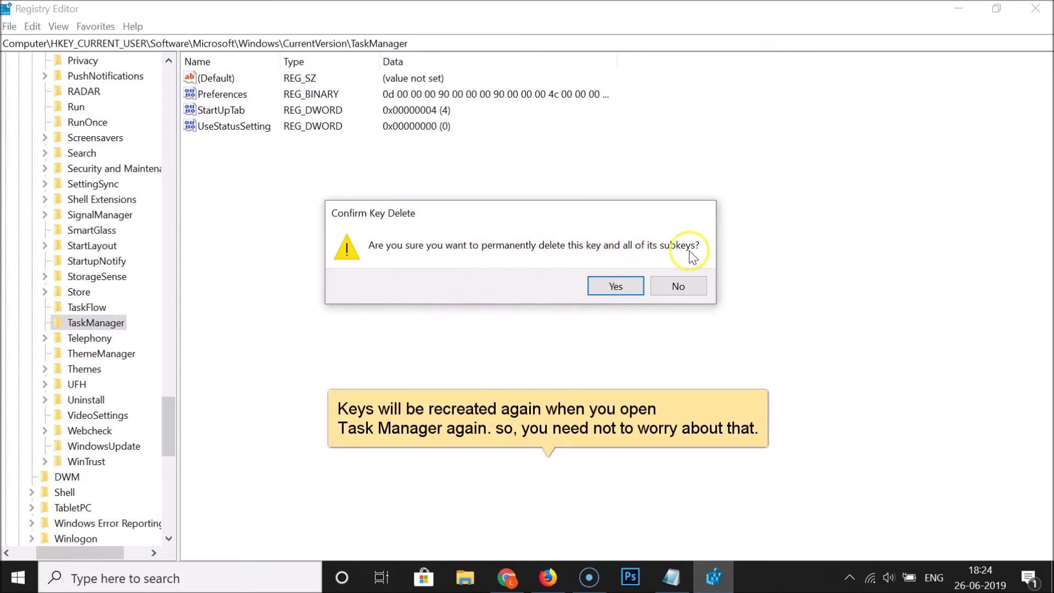
left_click(613, 298)
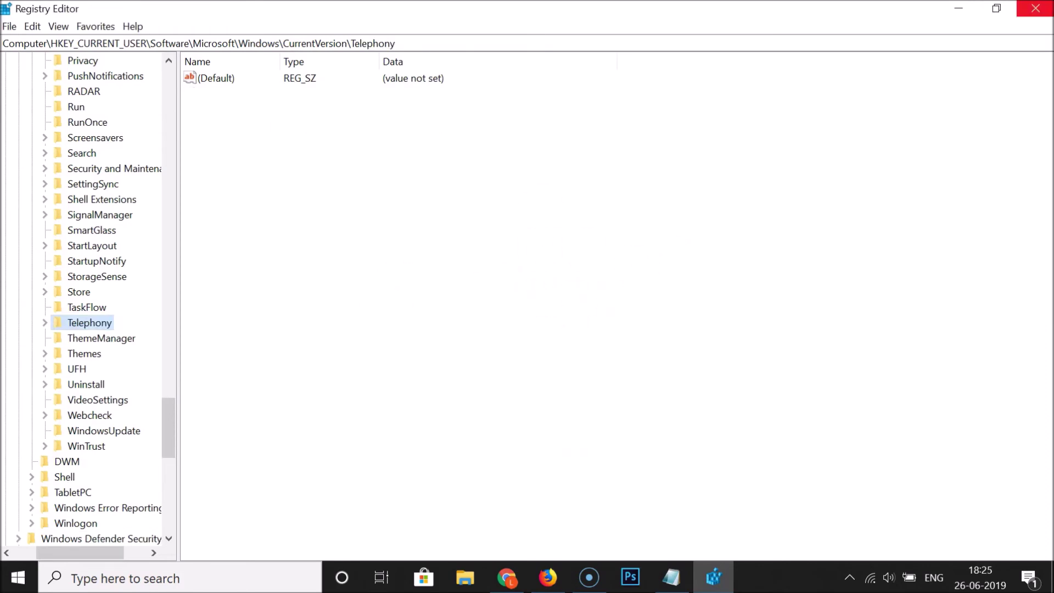
left_click(1037, 8)
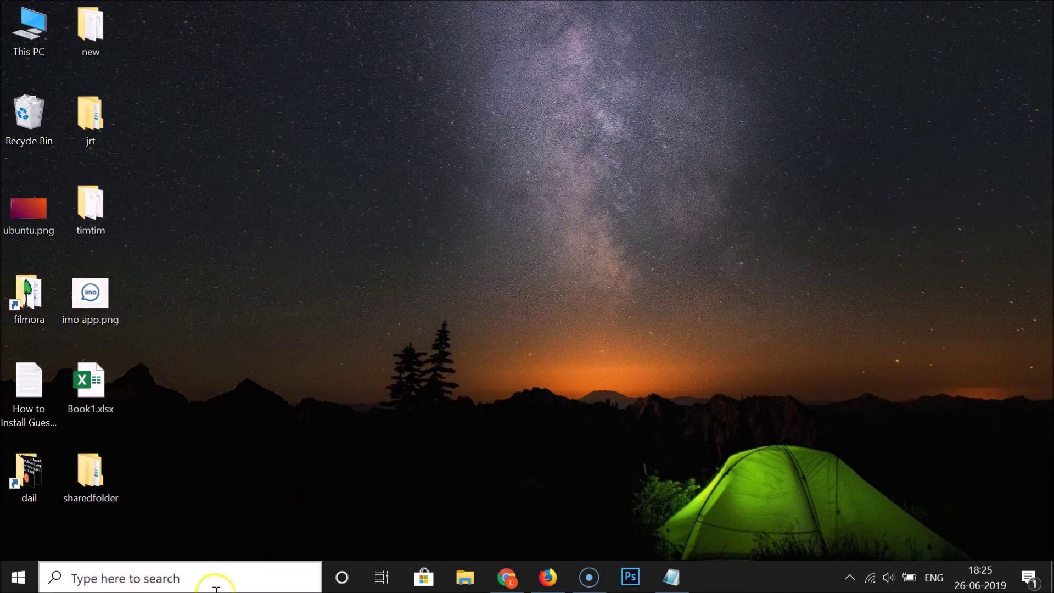
Open Task Manager via a 'task manager' taskbar search and centre its window.
left_click(188, 586)
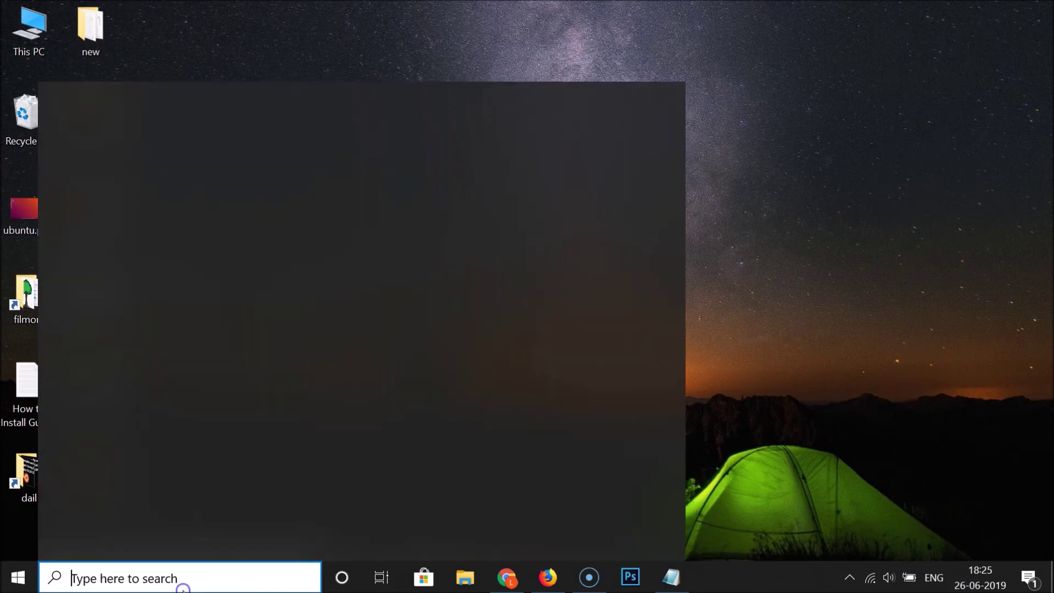
type("task manager")
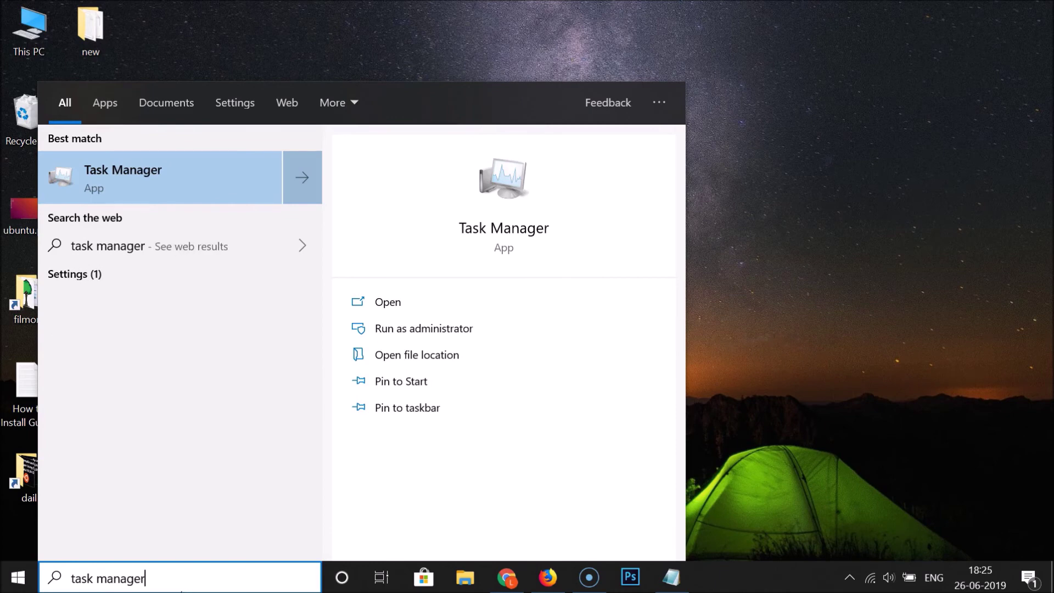
left_click(166, 174)
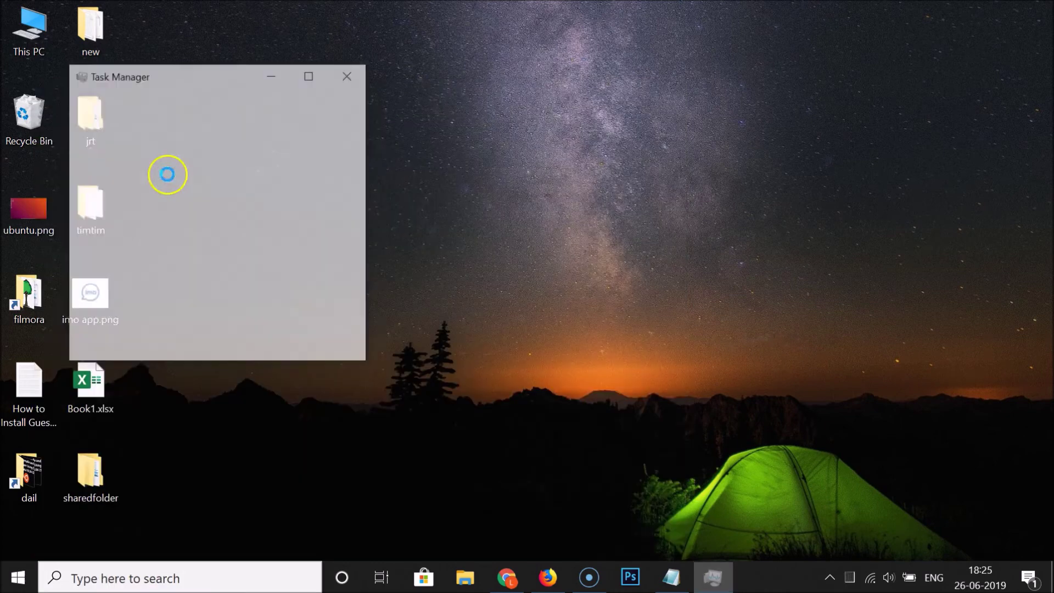
left_click_drag(224, 64, 393, 65)
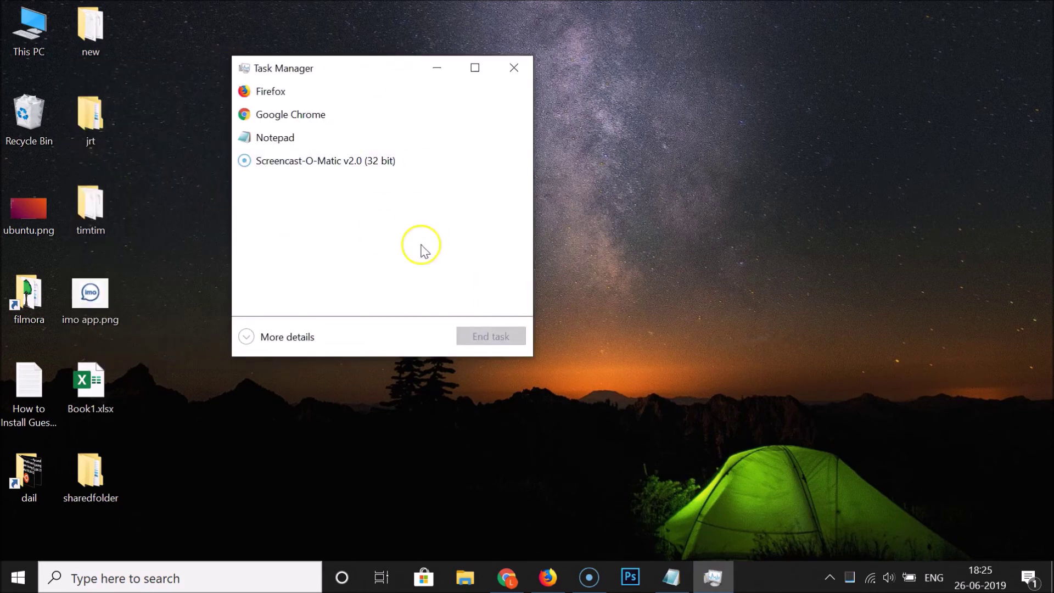
Expand Task Manager to More details, close it, and bring the Notepad notes back.
left_click(259, 336)
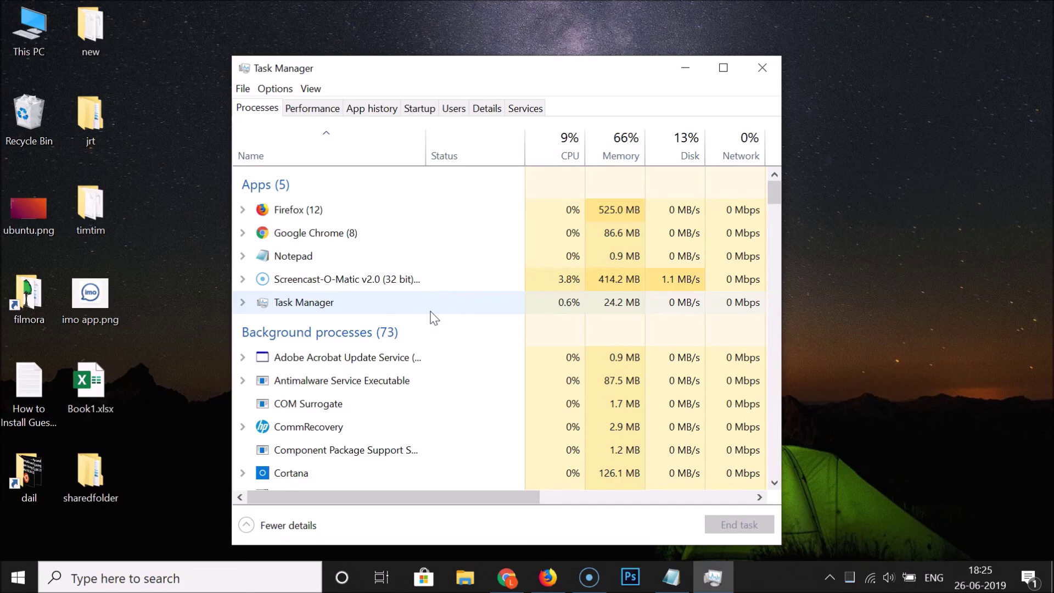
left_click(766, 75)
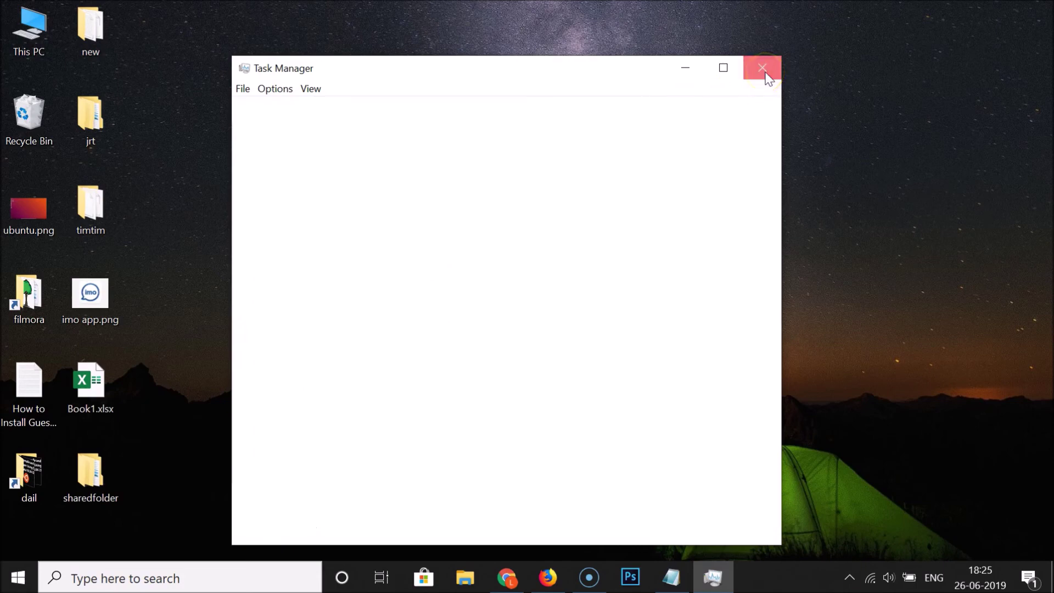
left_click(675, 573)
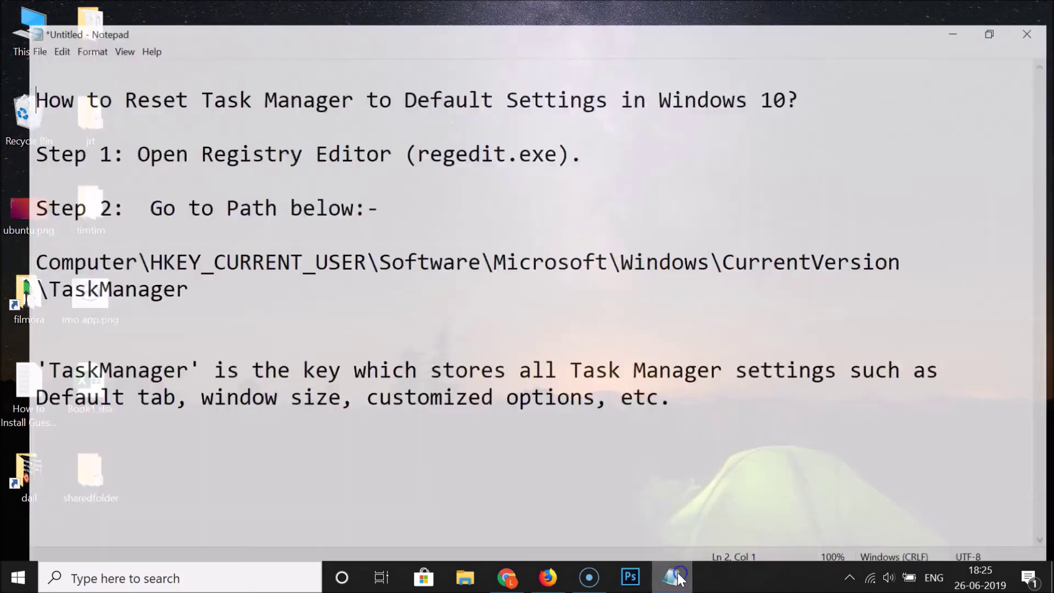